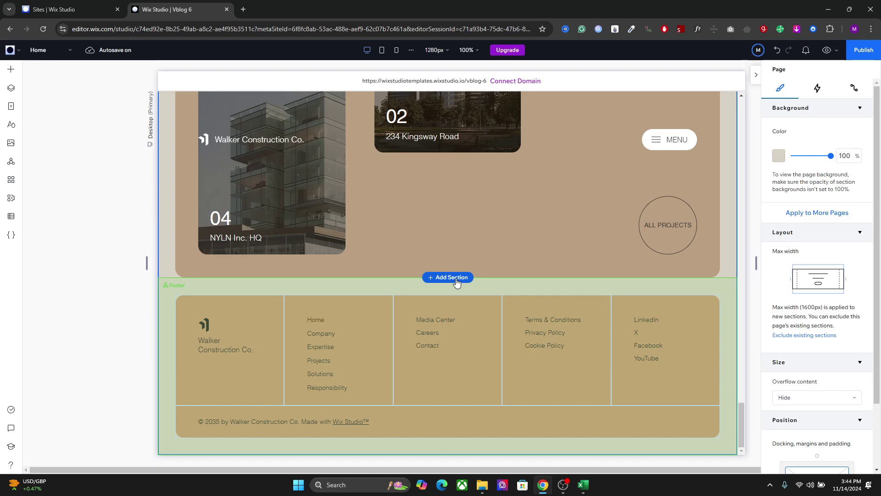
# Insert a new blank section directly above the page footer.
pyautogui.click(448, 278)
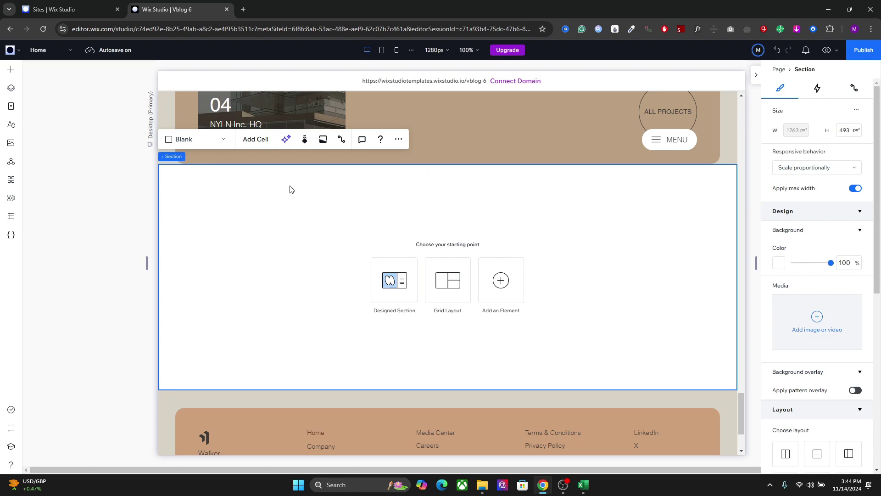
# Add a cell to the right of the section and fill it dark brown (#312312).
pyautogui.click(259, 141)
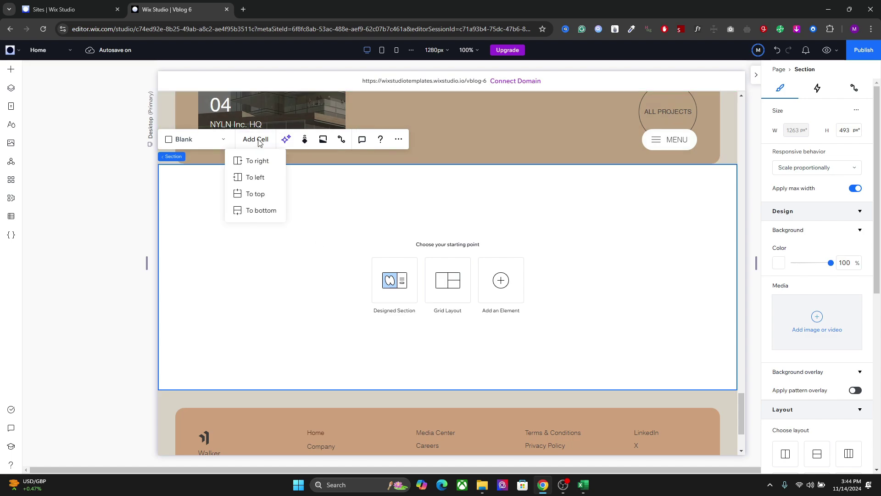
pyautogui.click(261, 165)
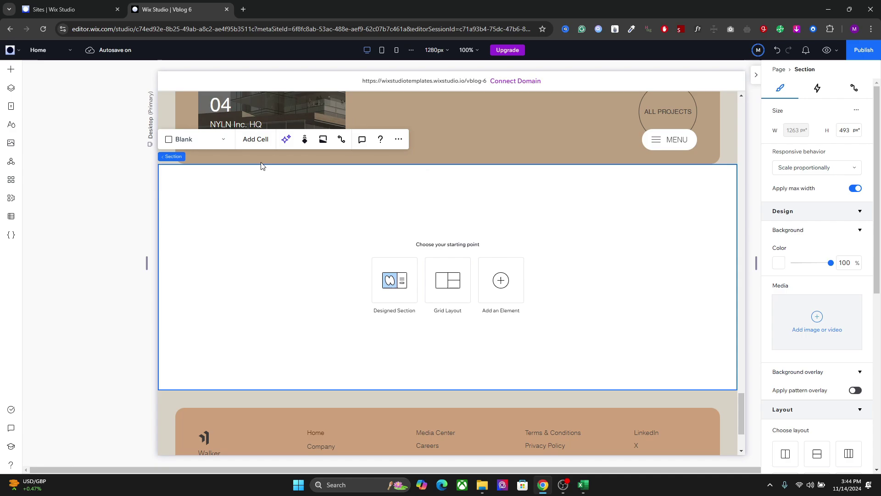
pyautogui.click(590, 264)
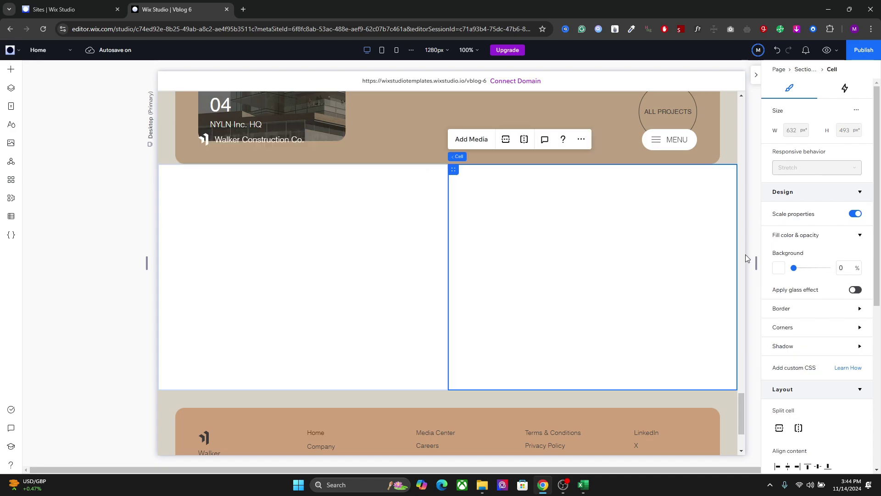
pyautogui.click(780, 268)
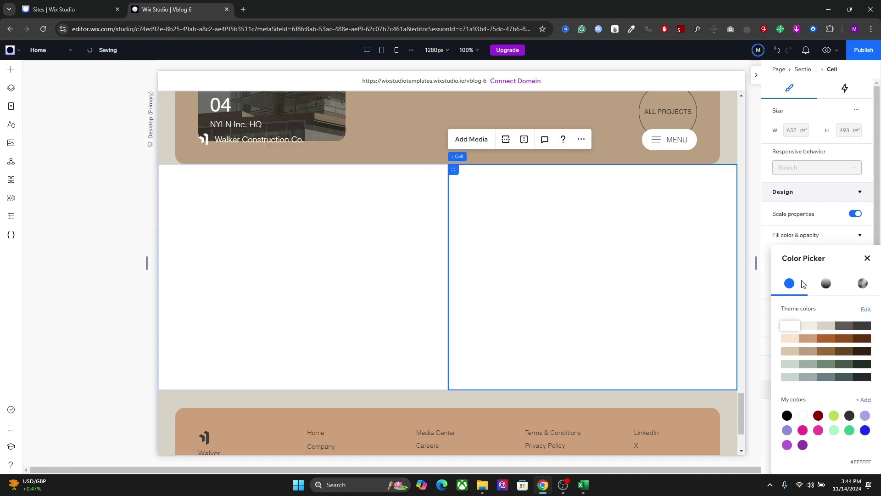
pyautogui.click(863, 352)
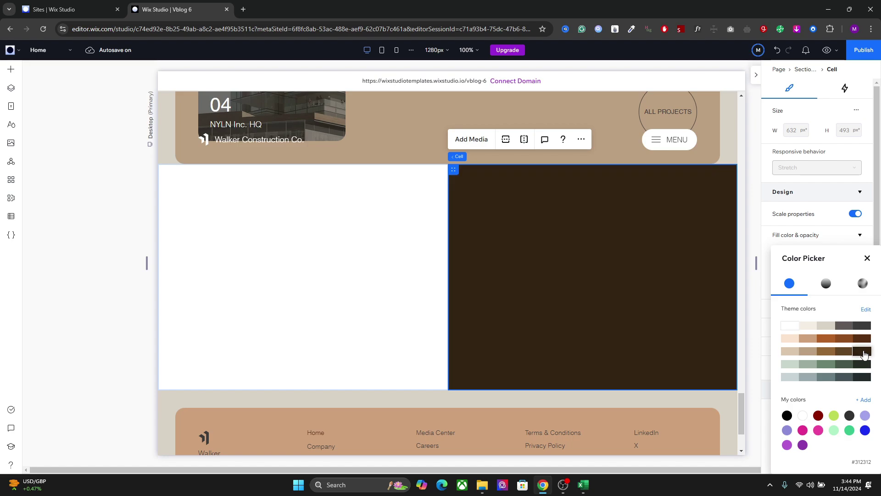
pyautogui.click(425, 299)
pyautogui.click(321, 287)
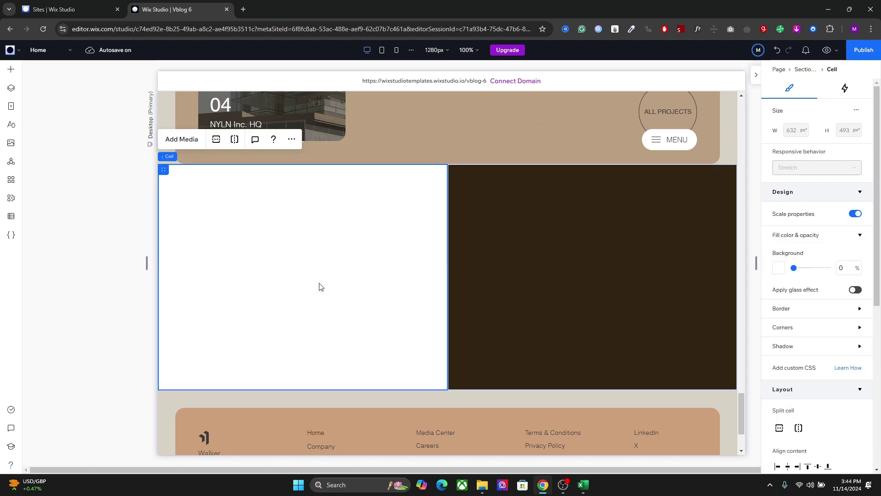
pyautogui.click(539, 279)
pyautogui.click(306, 289)
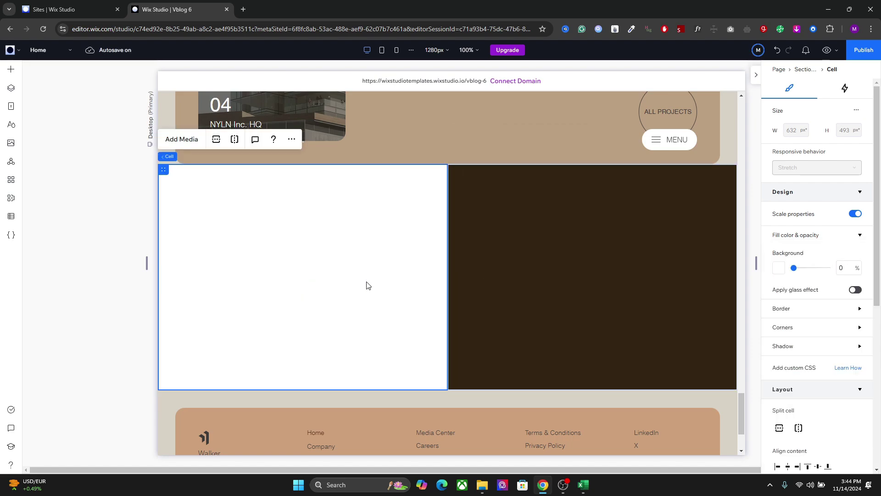
pyautogui.click(544, 281)
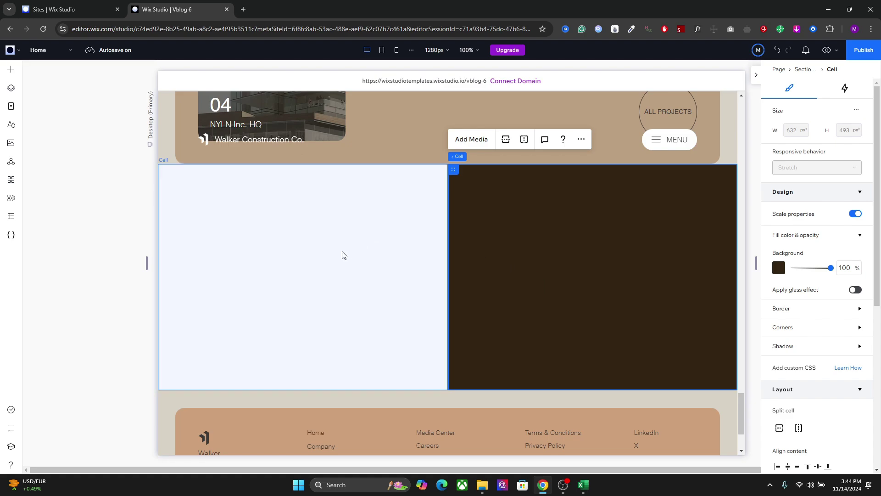
pyautogui.click(373, 254)
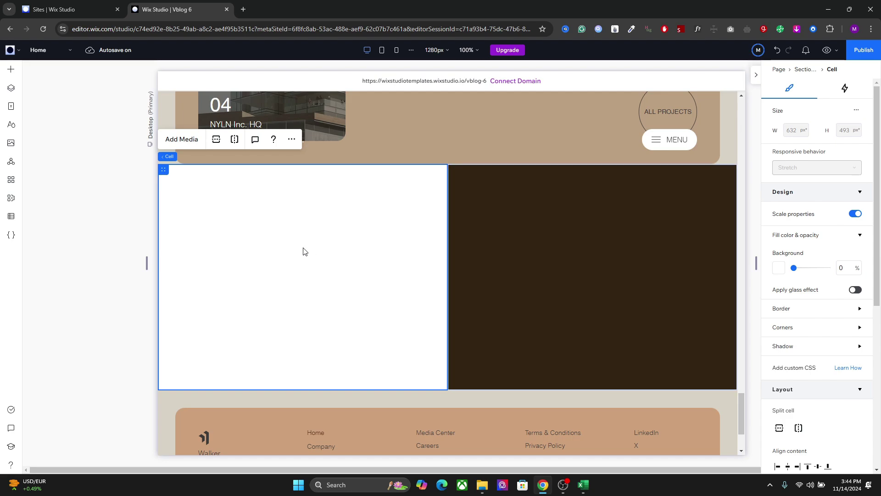
pyautogui.keyDown('shift'); pyautogui.click(532, 260); pyautogui.keyUp('shift')
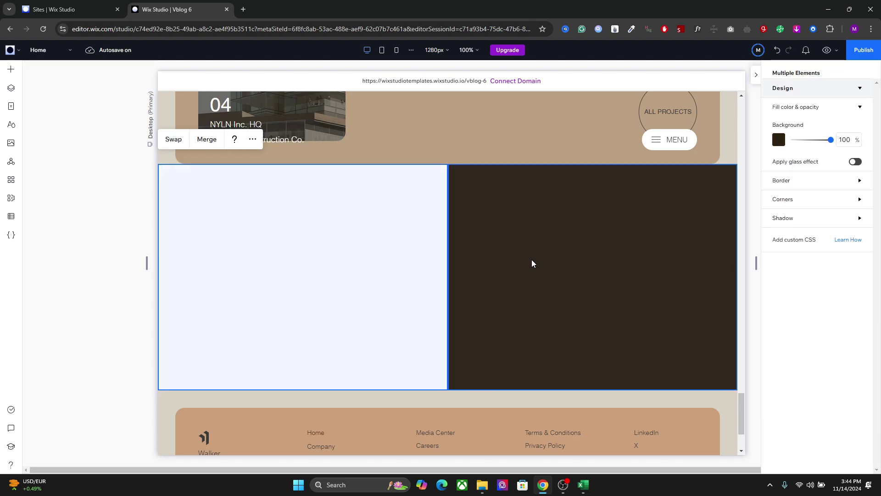
pyautogui.click(173, 139)
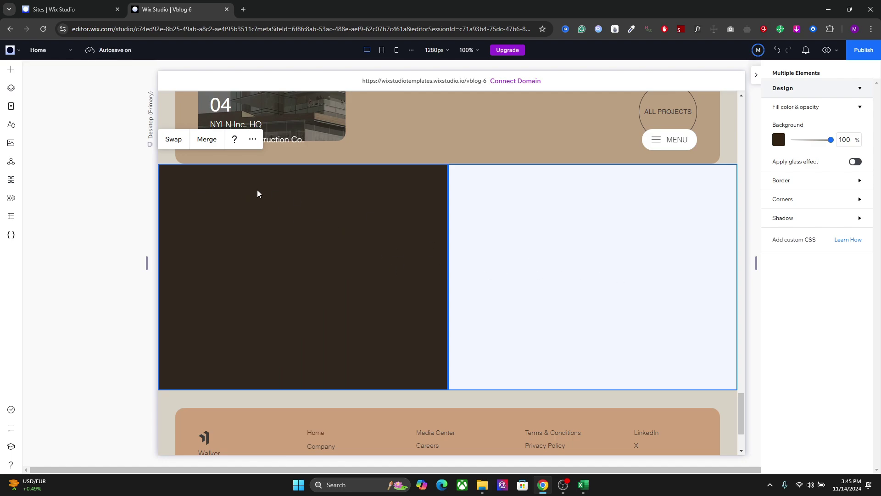
pyautogui.click(173, 140)
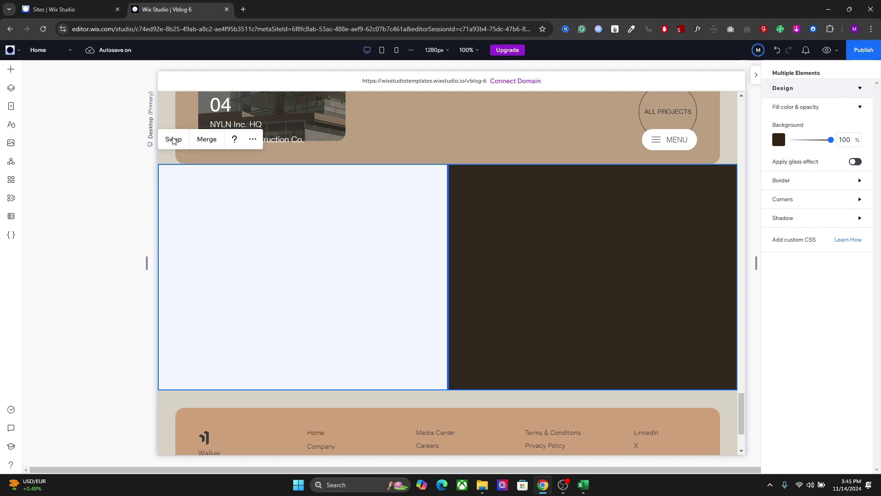
pyautogui.scroll(-1, 536, 233)
pyautogui.click(536, 232)
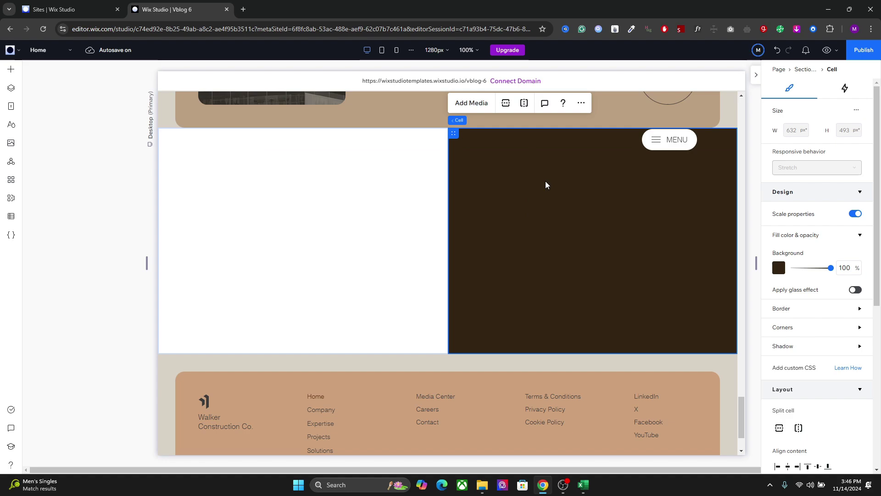
# Split the dark brown cell into two stacked cells and make the lower one dark grey.
pyautogui.click(575, 298)
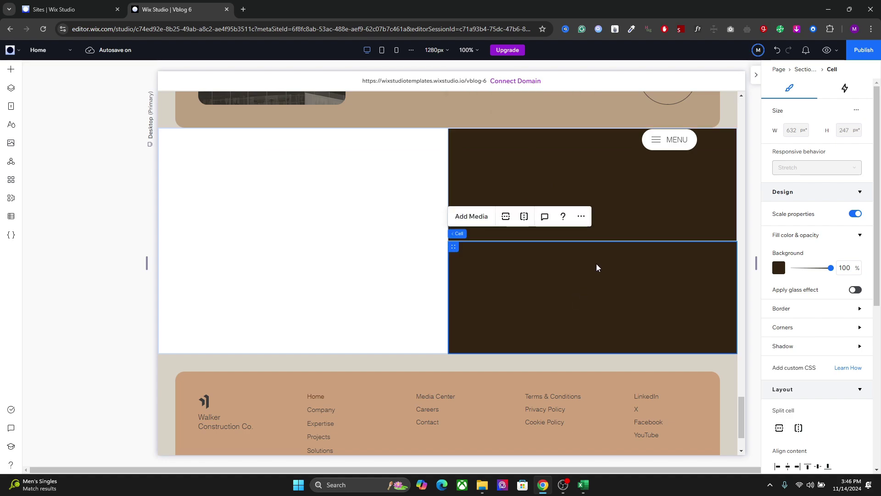
pyautogui.click(642, 187)
pyautogui.click(666, 283)
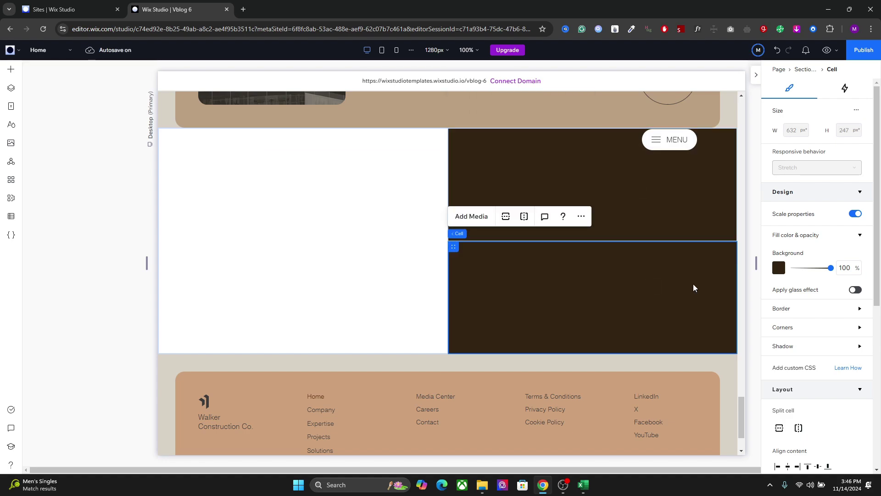
pyautogui.click(776, 270)
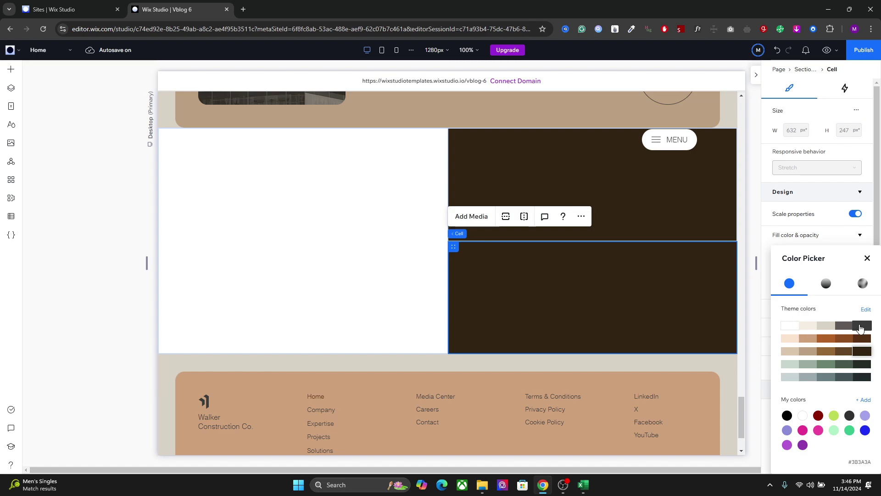
pyautogui.click(861, 326)
pyautogui.click(365, 234)
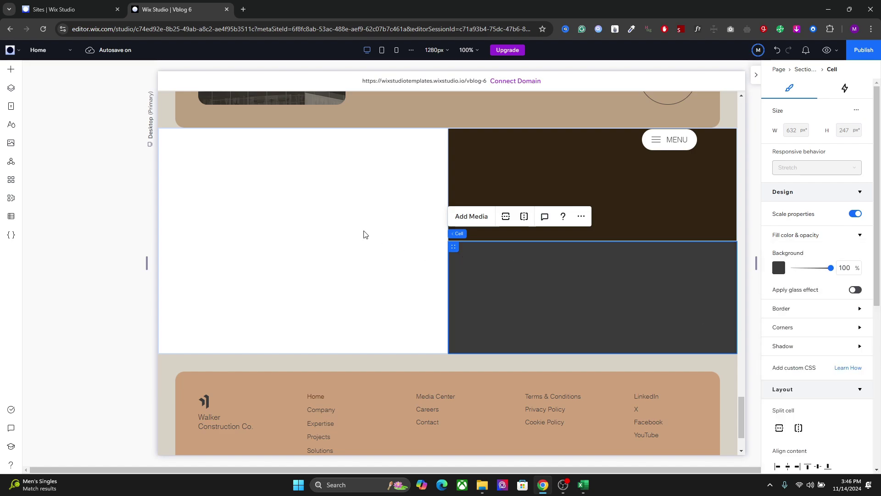
# Select both stacked cells and swap them so the dark grey cell sits on top.
pyautogui.click(621, 186)
pyautogui.click(545, 282)
pyautogui.click(616, 214)
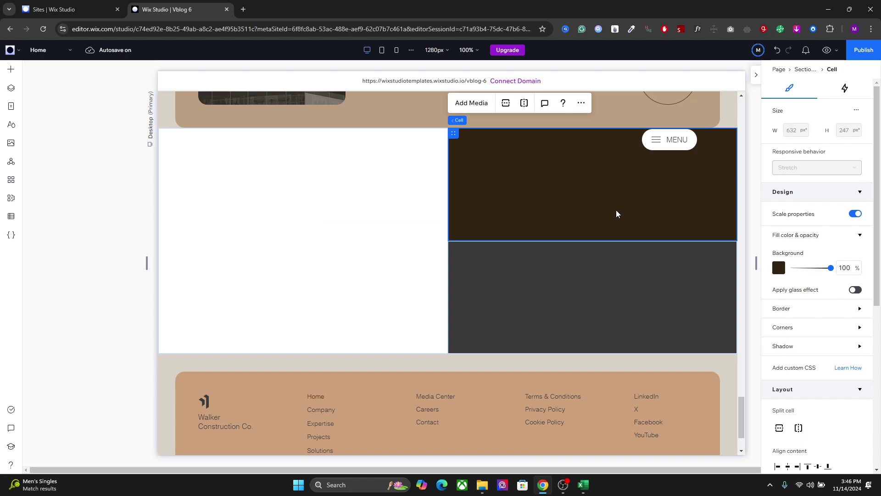
pyautogui.keyDown('shift'); pyautogui.click(627, 277); pyautogui.keyUp('shift')
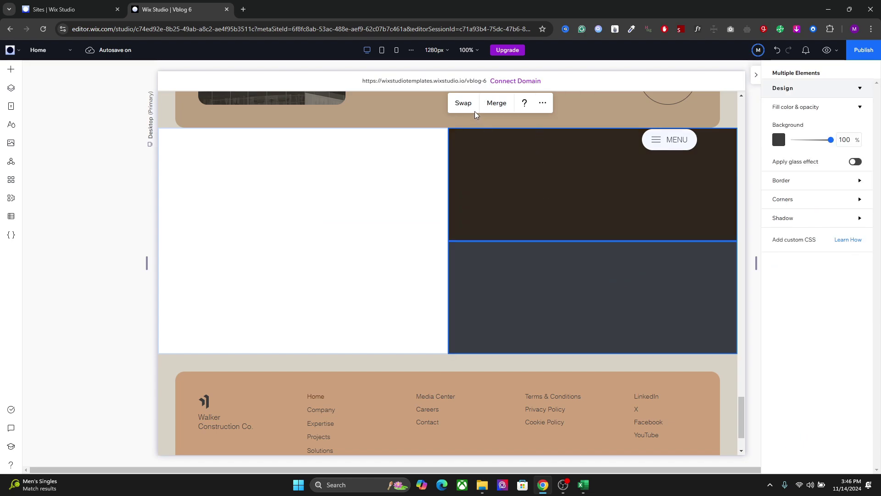
pyautogui.click(465, 104)
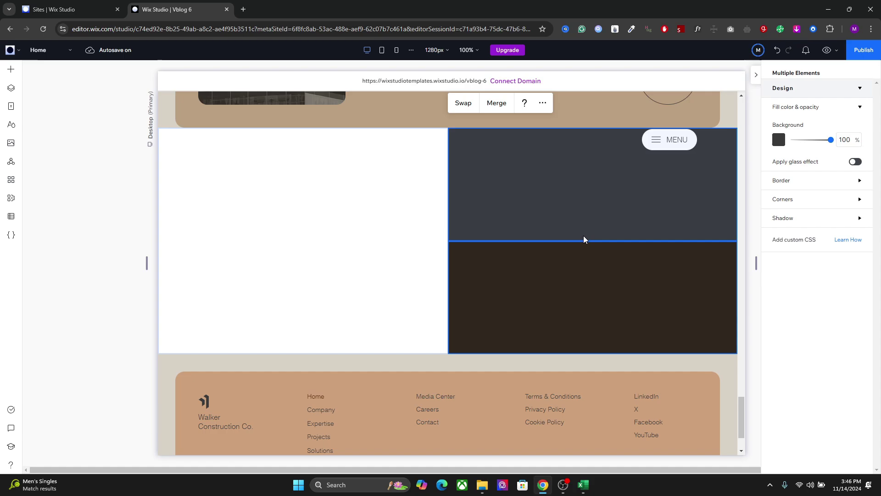
# Preview the grid at the tablet and mobile breakpoints, then return to desktop.
pyautogui.click(330, 174)
pyautogui.click(381, 50)
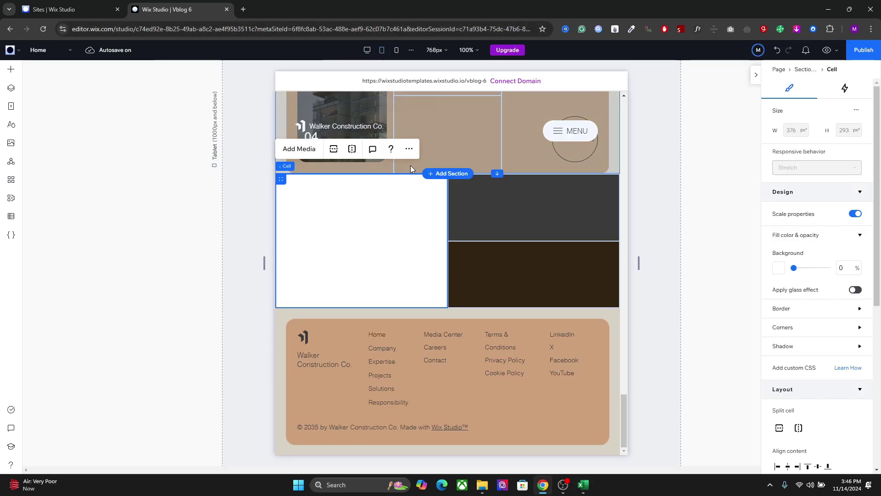
pyautogui.click(396, 50)
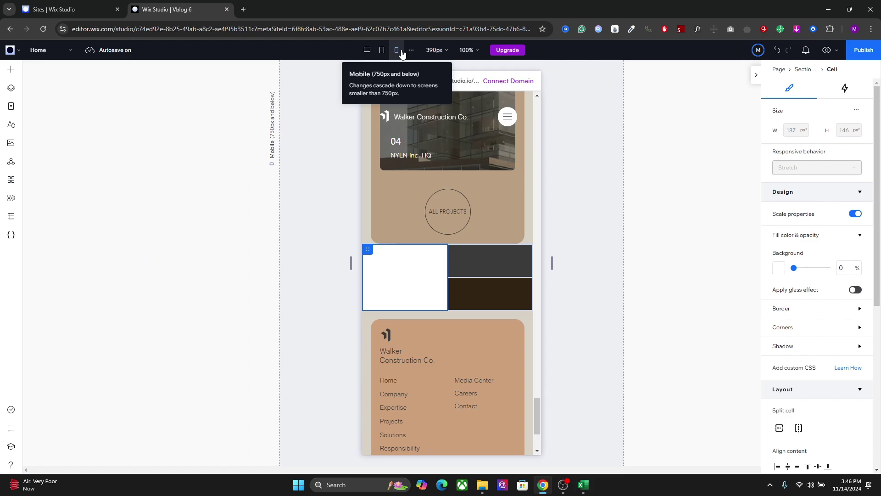
pyautogui.click(366, 55)
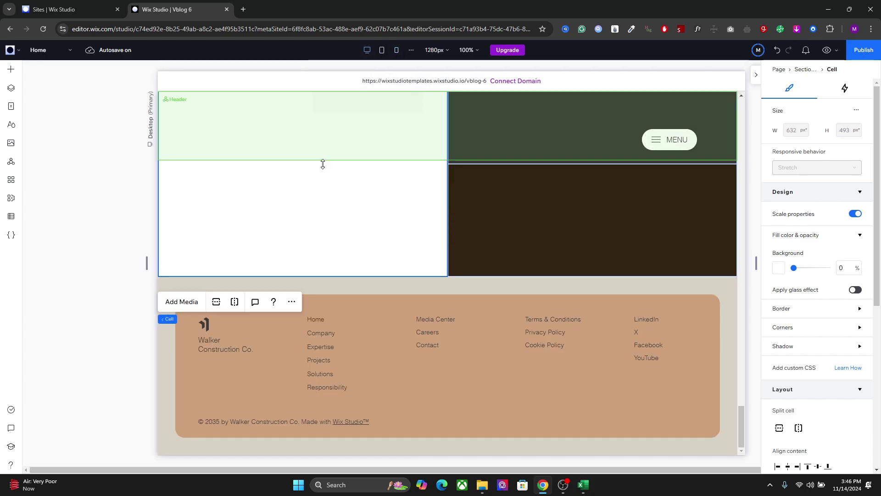
# Switch to the 768px tablet breakpoint and select the upper grey cell.
pyautogui.scroll(3, 323, 170)
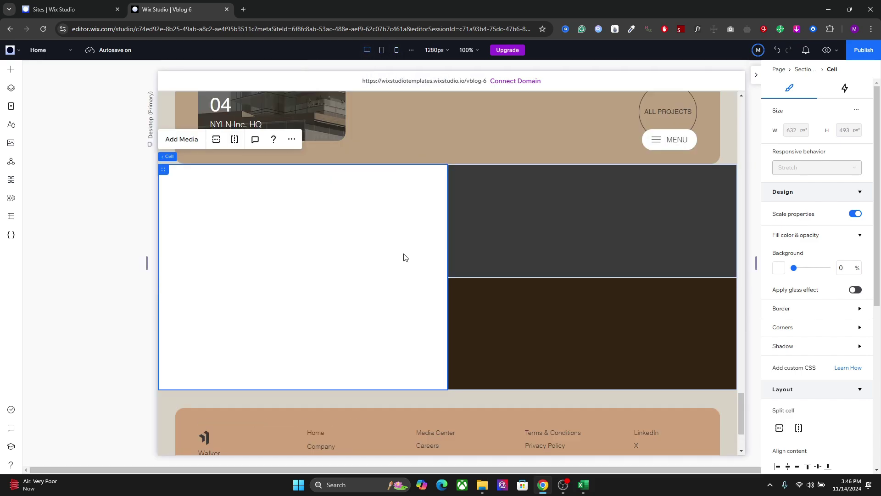
pyautogui.click(522, 239)
pyautogui.click(531, 306)
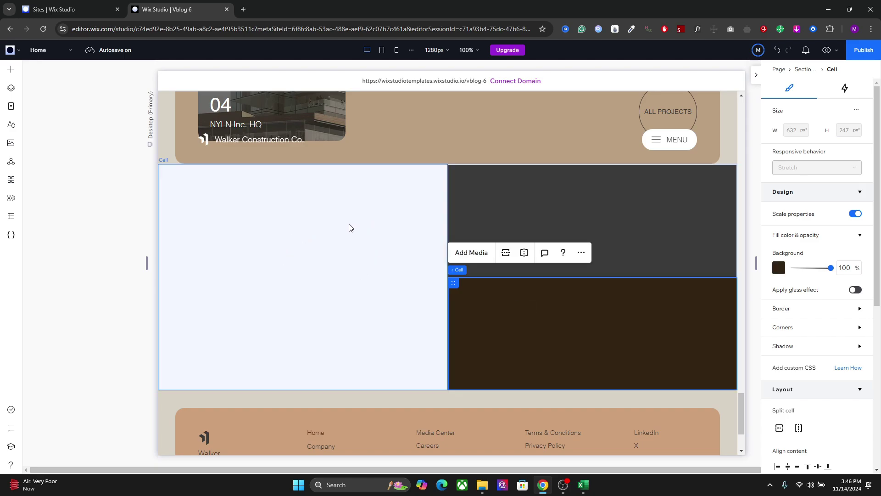
pyautogui.click(381, 51)
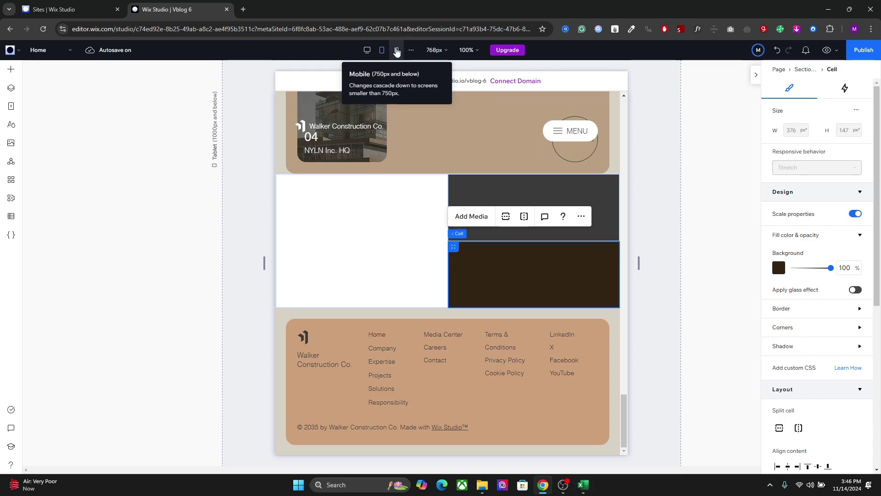
pyautogui.click(572, 196)
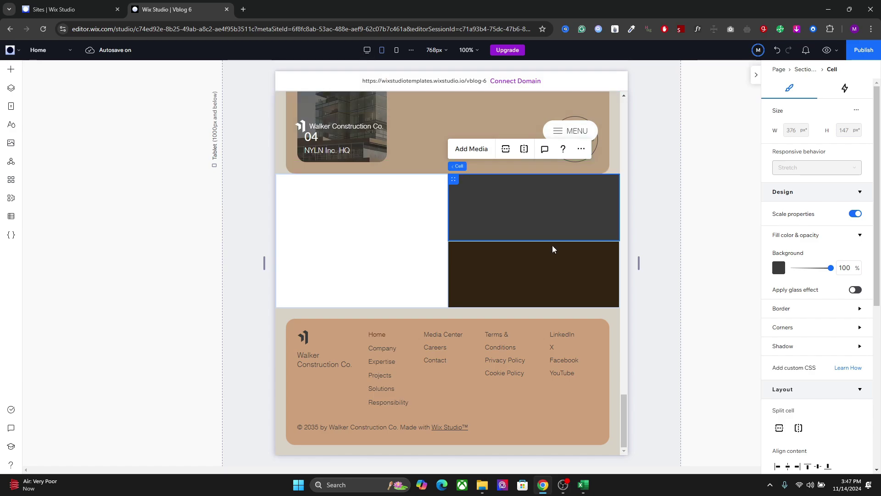
# At tablet, select the grey and brown cells and swap them so brown is on top.
pyautogui.click(551, 280)
pyautogui.click(600, 224)
pyautogui.keyDown('shift'); pyautogui.click(581, 260); pyautogui.keyUp('shift')
pyautogui.click(463, 148)
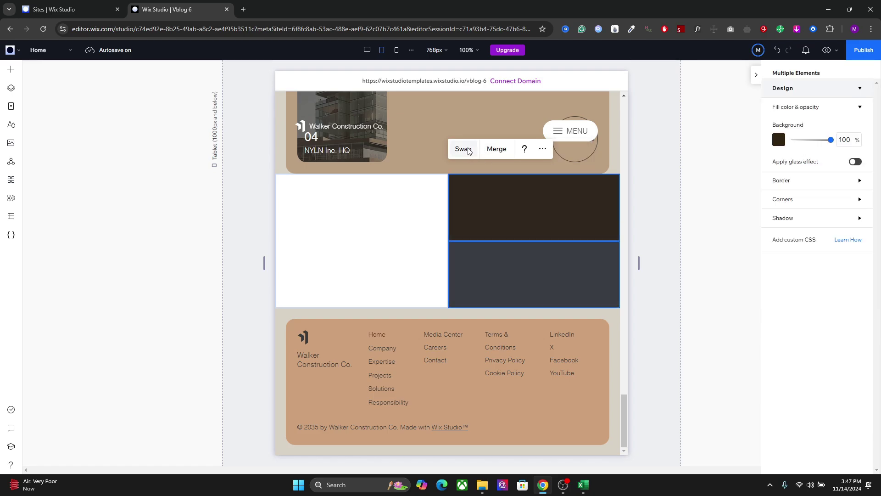
# Check the result at mobile, then return to the desktop breakpoint and clear the selection.
pyautogui.click(397, 50)
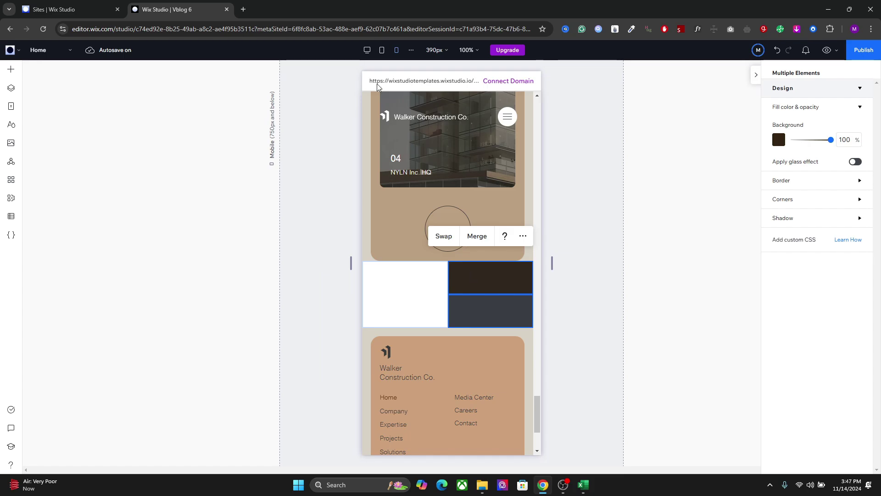
pyautogui.click(369, 52)
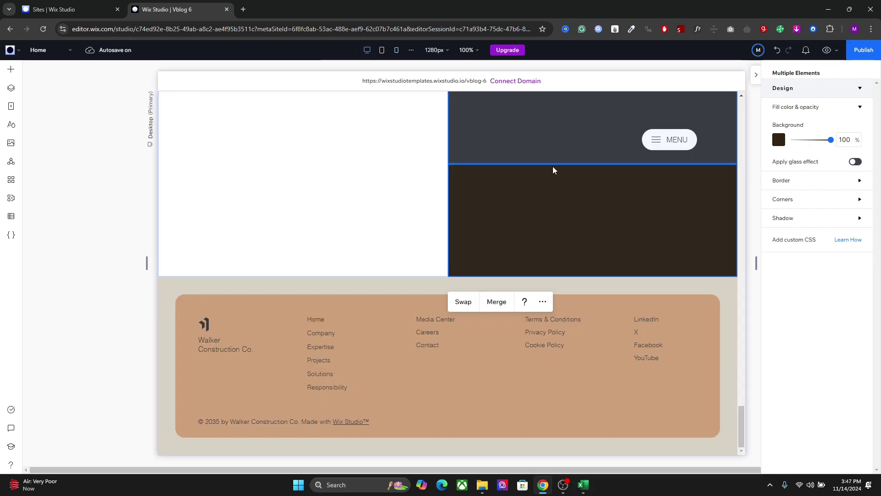
pyautogui.moveTo(745, 427); pyautogui.dragTo(747, 406)
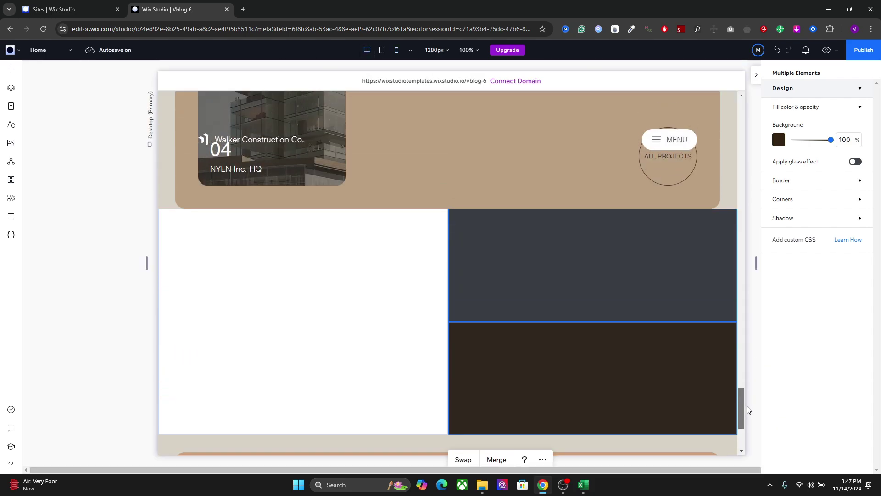
pyautogui.click(663, 320)
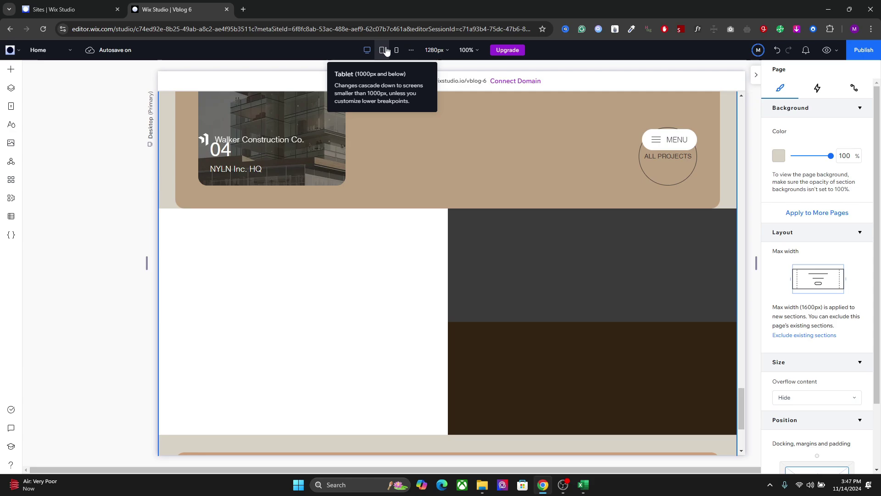
# Move through tablet to the 390px mobile breakpoint and inspect the white and brown cells.
pyautogui.click(509, 284)
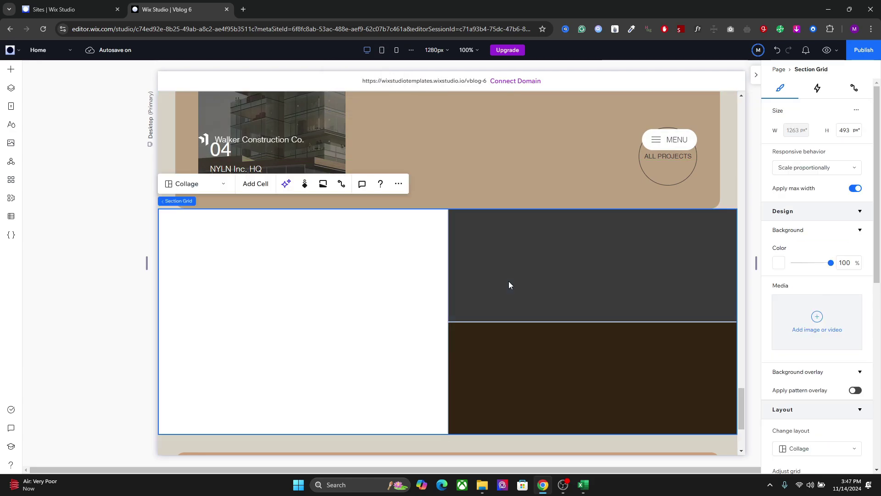
pyautogui.click(541, 388)
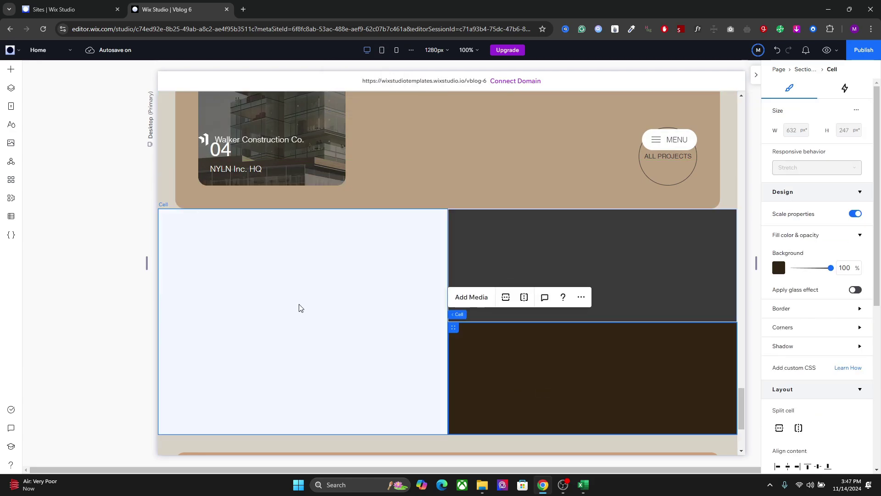
pyautogui.click(382, 52)
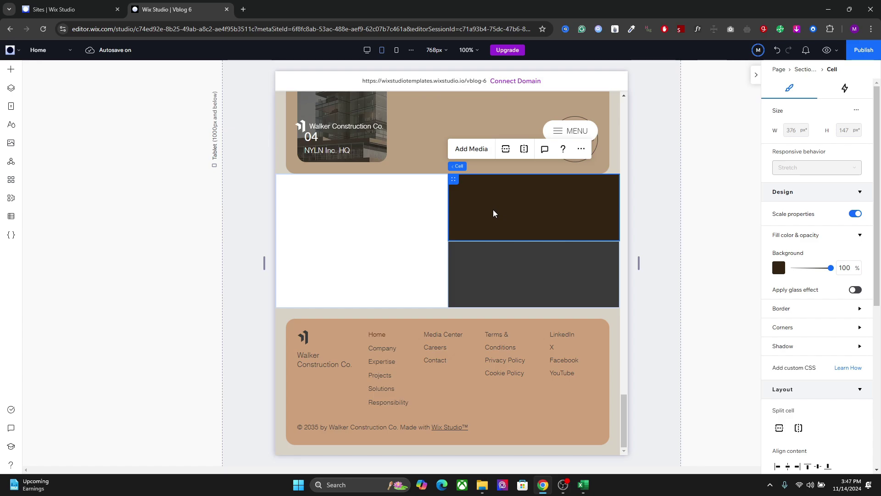
pyautogui.click(397, 49)
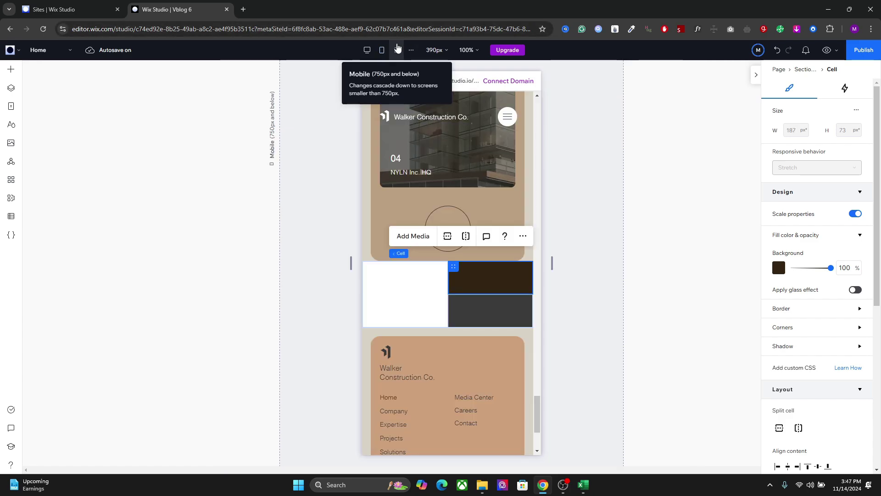
pyautogui.click(415, 289)
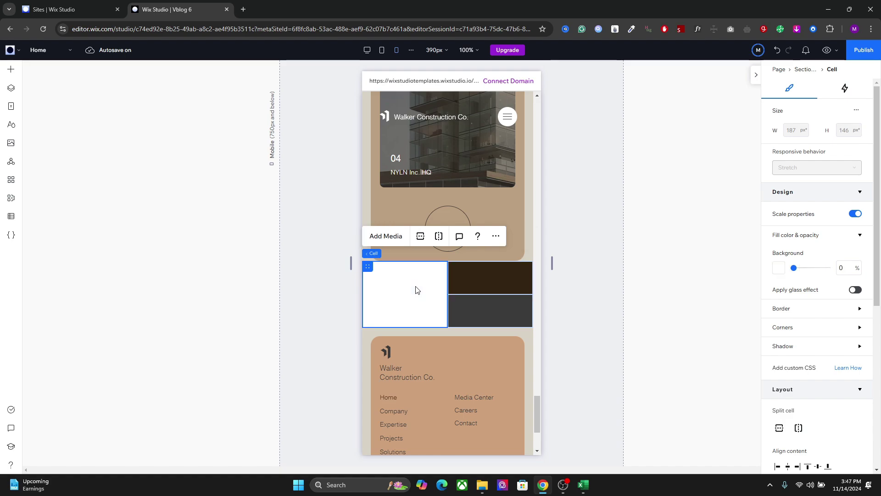
pyautogui.click(477, 285)
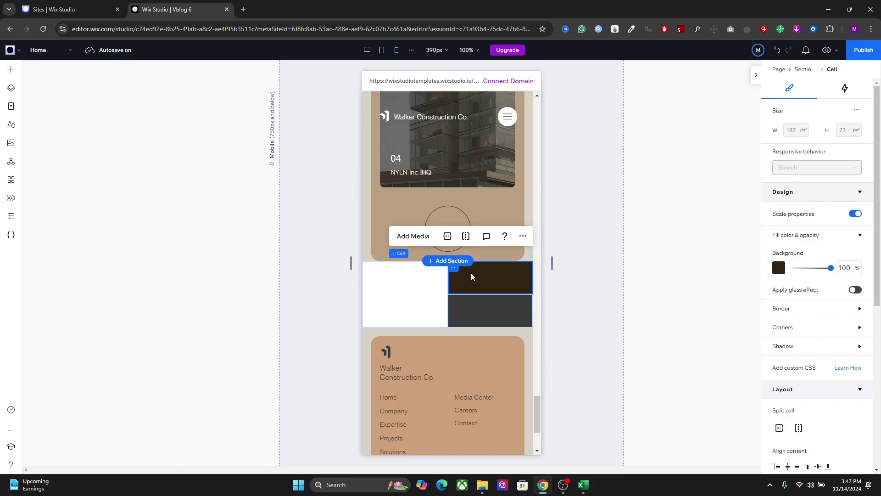
# On mobile only, swap the brown and white cells horizontally, then return to 1280px desktop.
pyautogui.press('Escape')
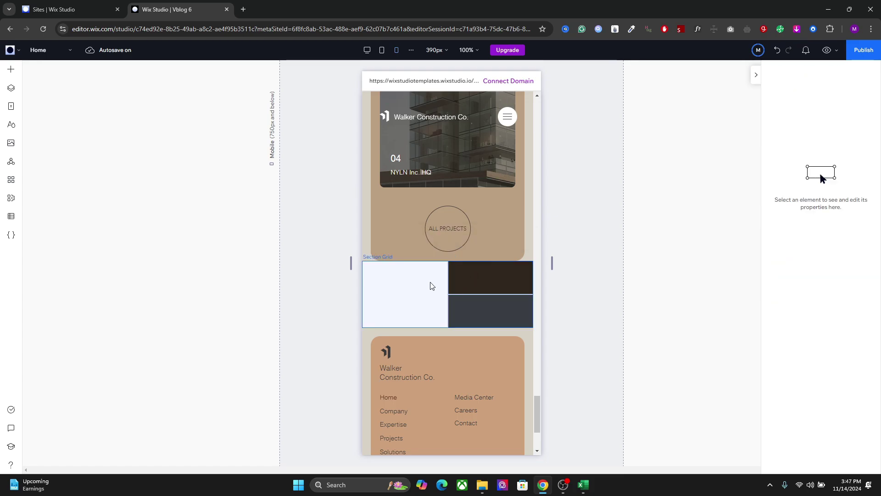
pyautogui.click(475, 283)
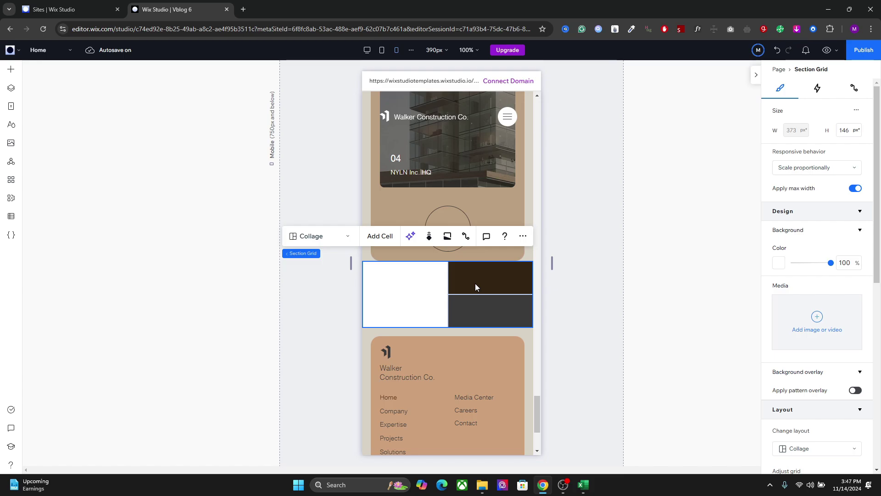
pyautogui.click(475, 284)
pyautogui.keyDown('shift'); pyautogui.click(413, 298); pyautogui.keyUp('shift')
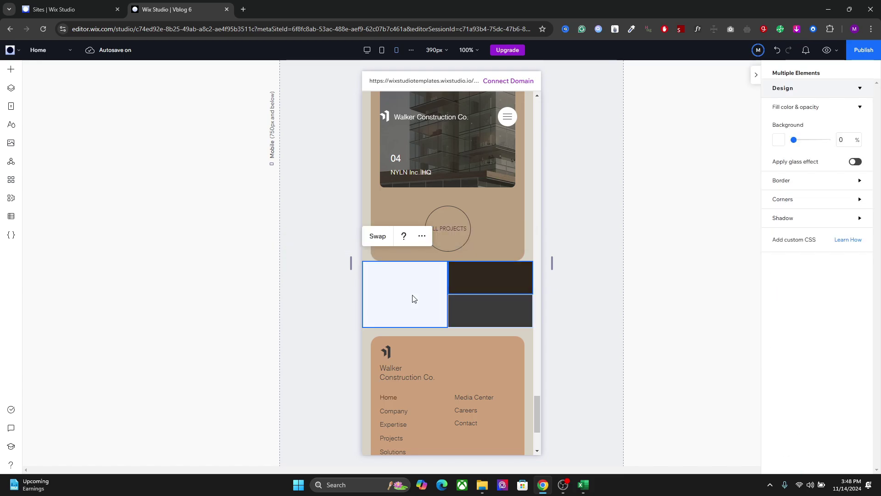
pyautogui.click(381, 237)
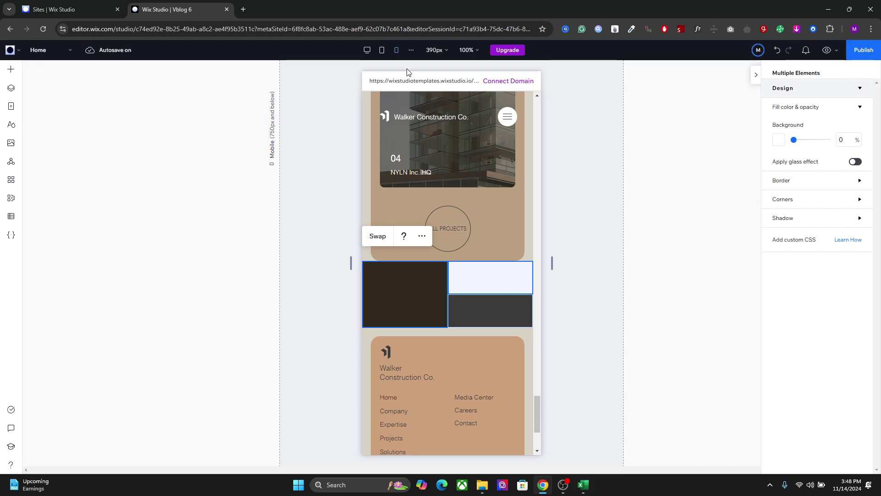
pyautogui.click(387, 54)
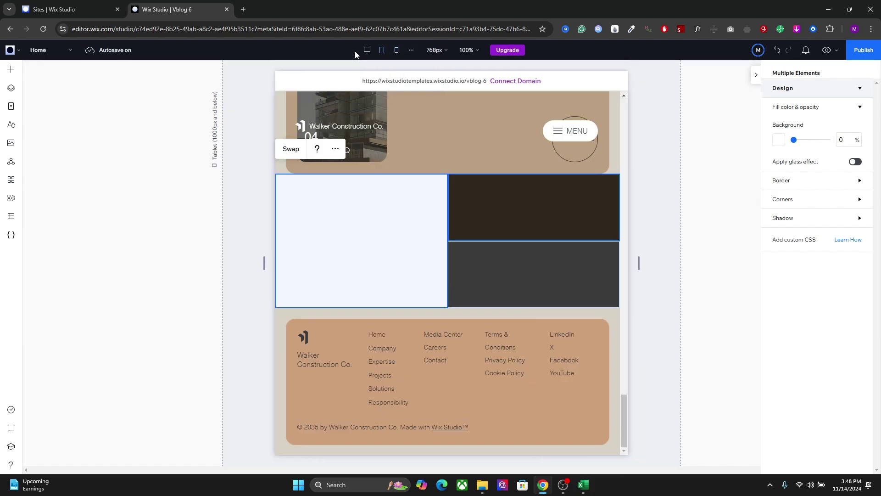
pyautogui.click(366, 51)
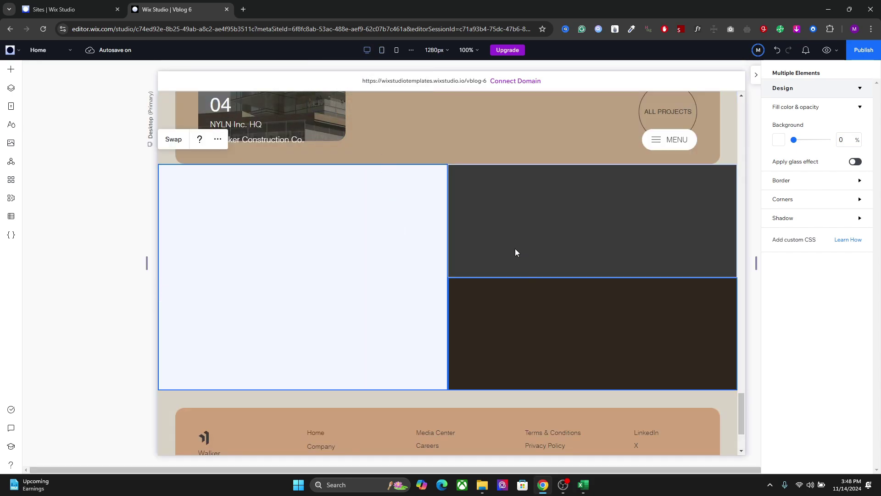